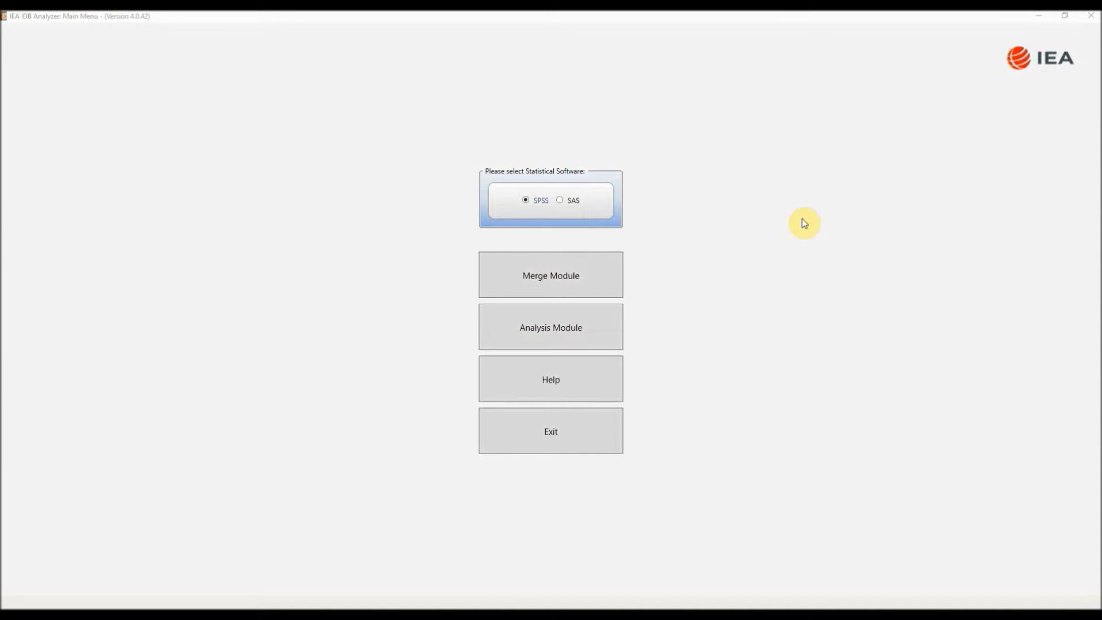
- Open the IDB Analyzer Merge Module, keeping SPSS as the statistical software
click(555, 275)
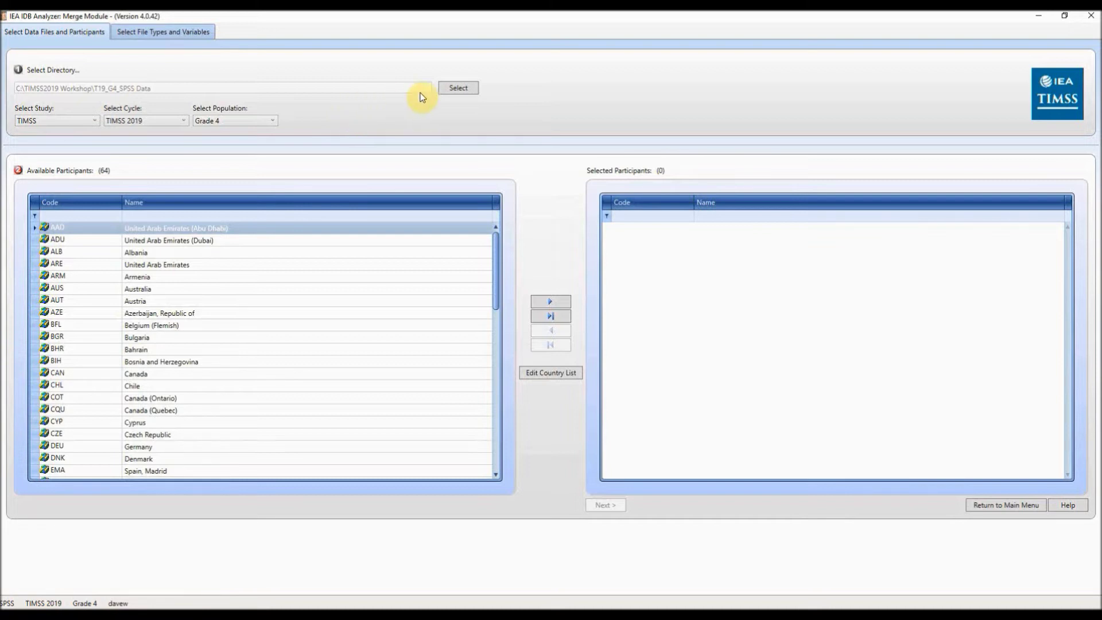
- Bring up the Browse For Folder dialog to choose the data directory
click(461, 91)
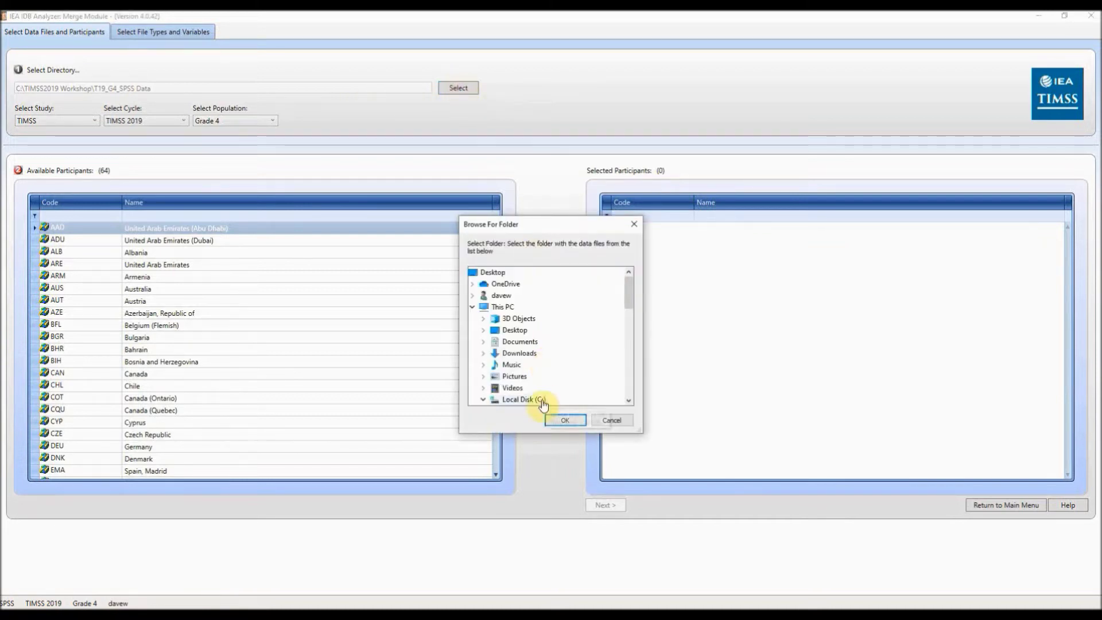
- Choose C:\TIMSS2019 Workshop\T19_G4_SPSS Data as the data directory
click(541, 401)
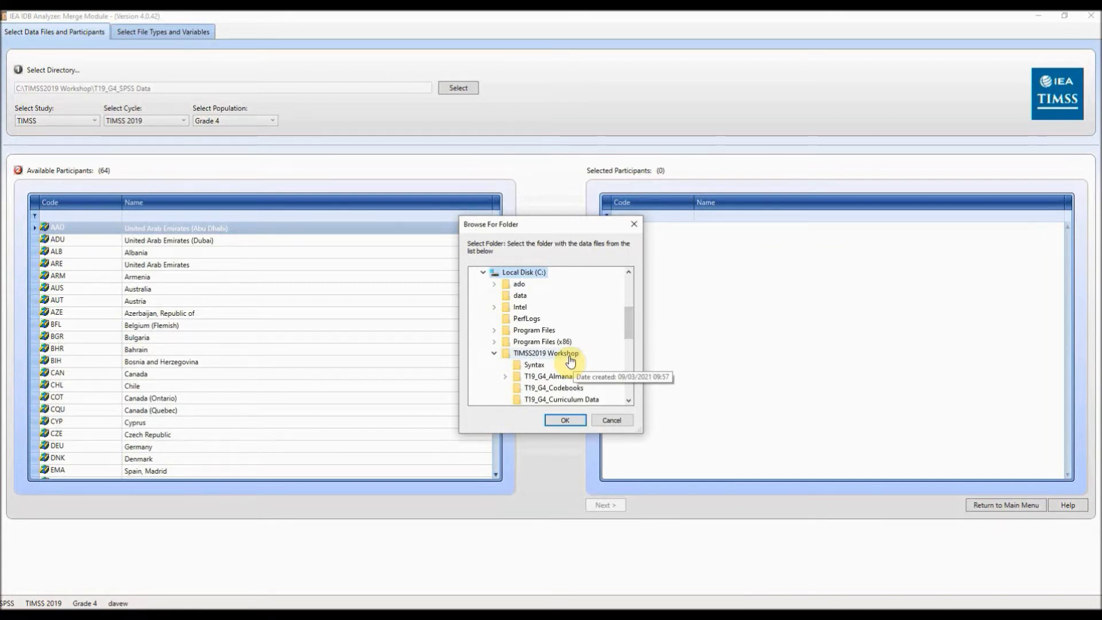
scroll(570, 362, down, 1)
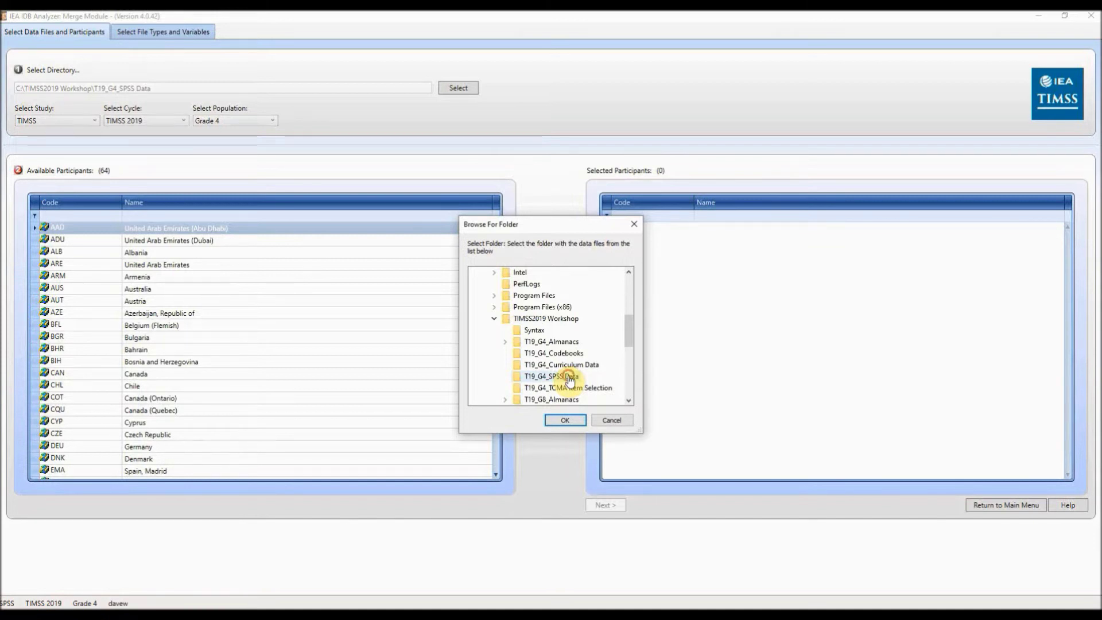
click(570, 379)
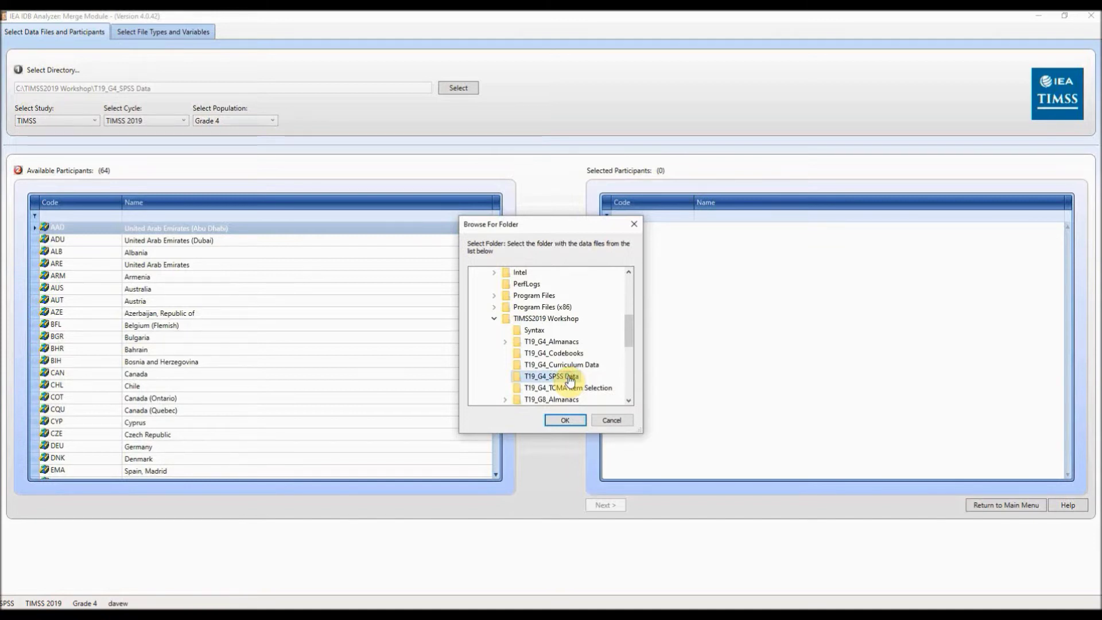
click(566, 420)
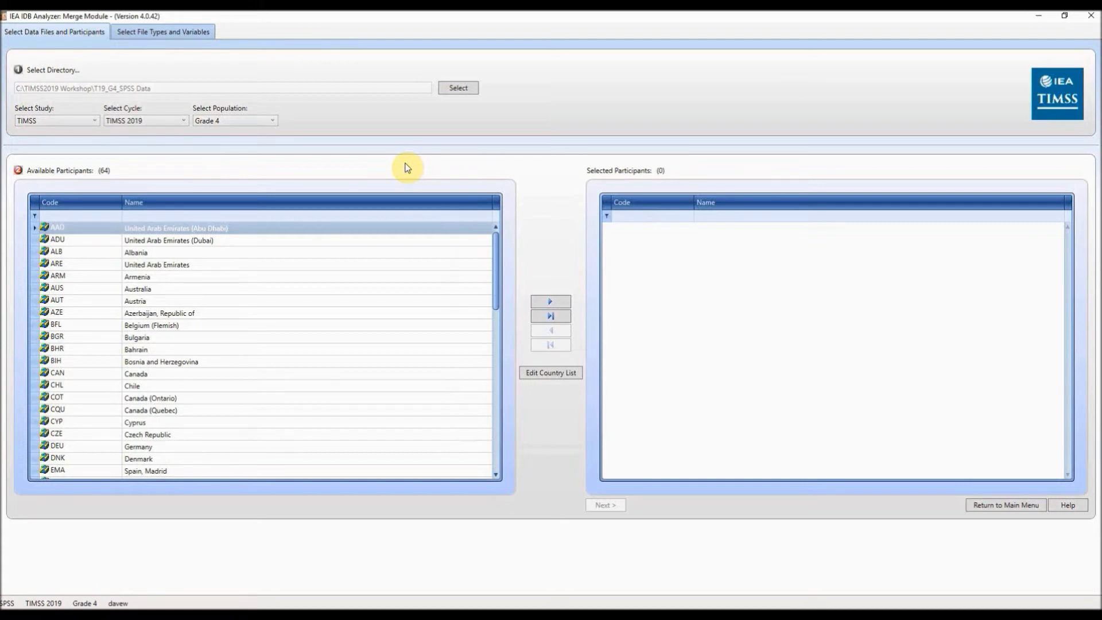
- Keep TIMSS as study, TIMSS 2019 as cycle and Grade 4 as population
click(94, 121)
click(43, 136)
click(184, 121)
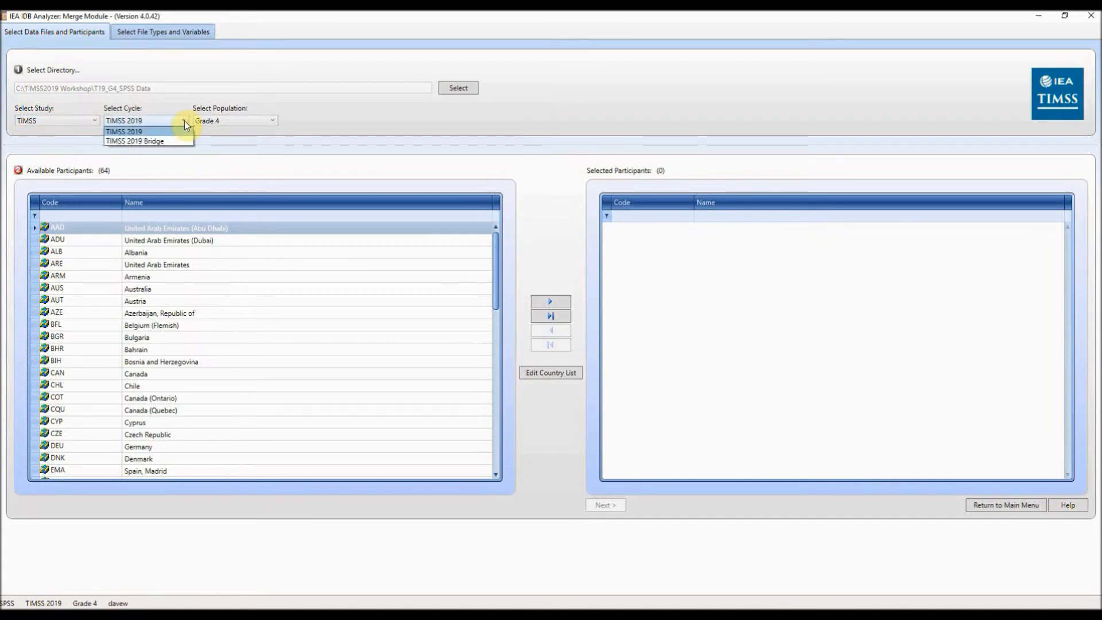
click(144, 133)
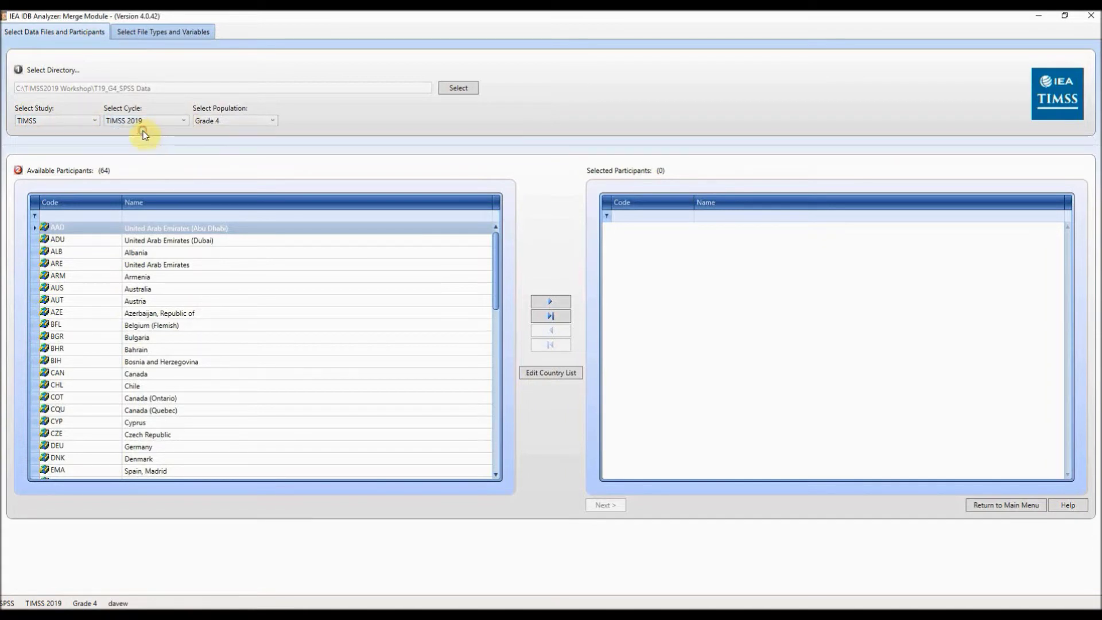
click(274, 121)
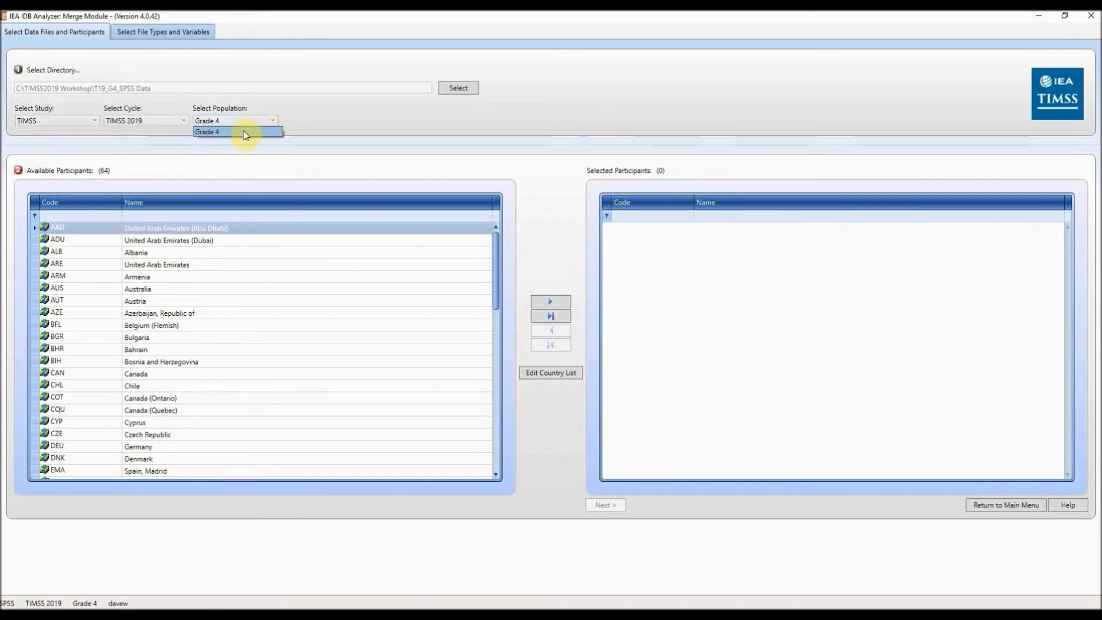
click(244, 134)
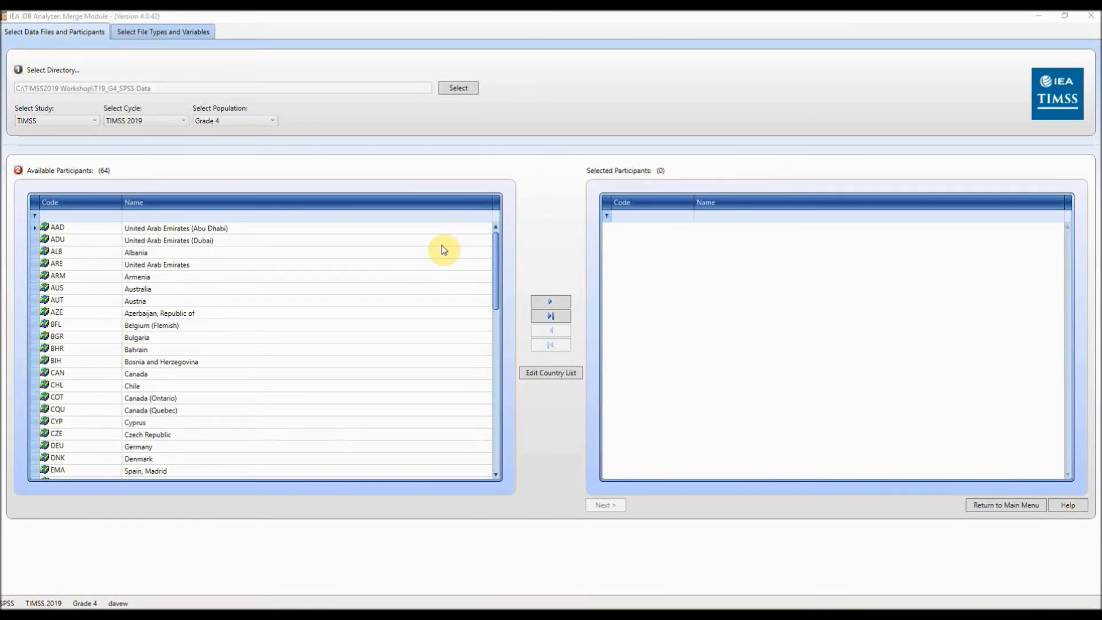
- Make England (ENG) the only selected participant and continue to file types
scroll(357, 278, down, 2)
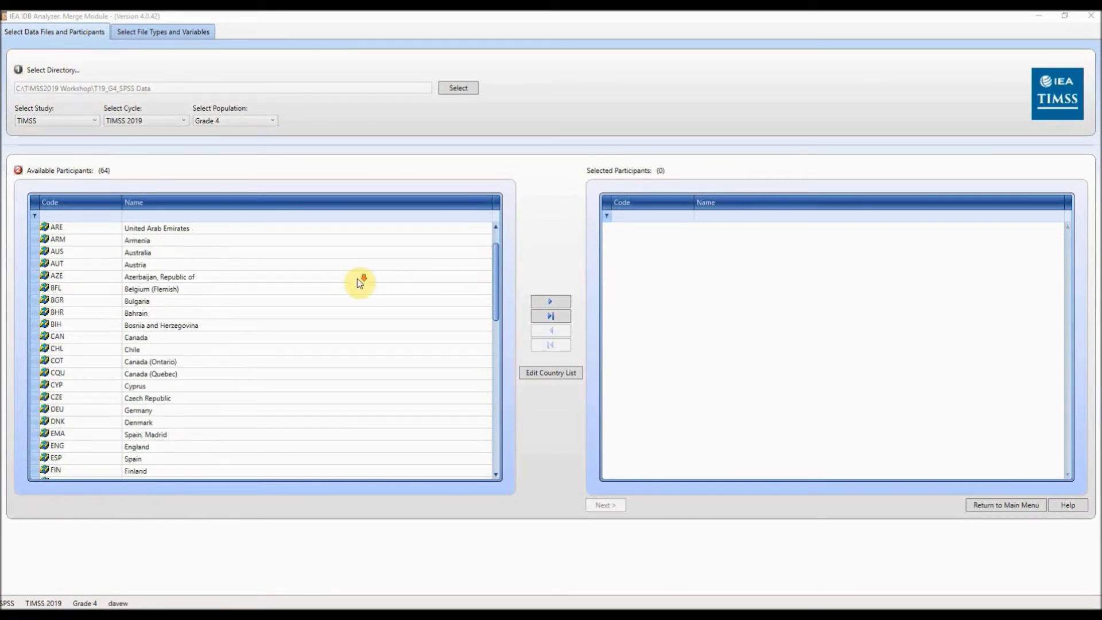
scroll(357, 284, down, 2)
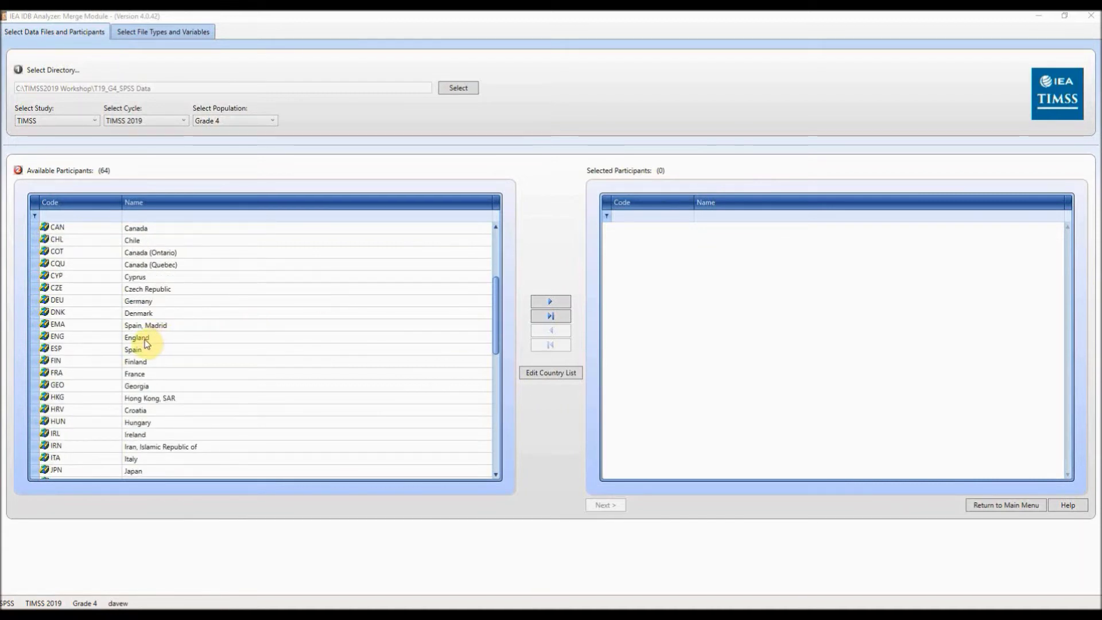
click(144, 339)
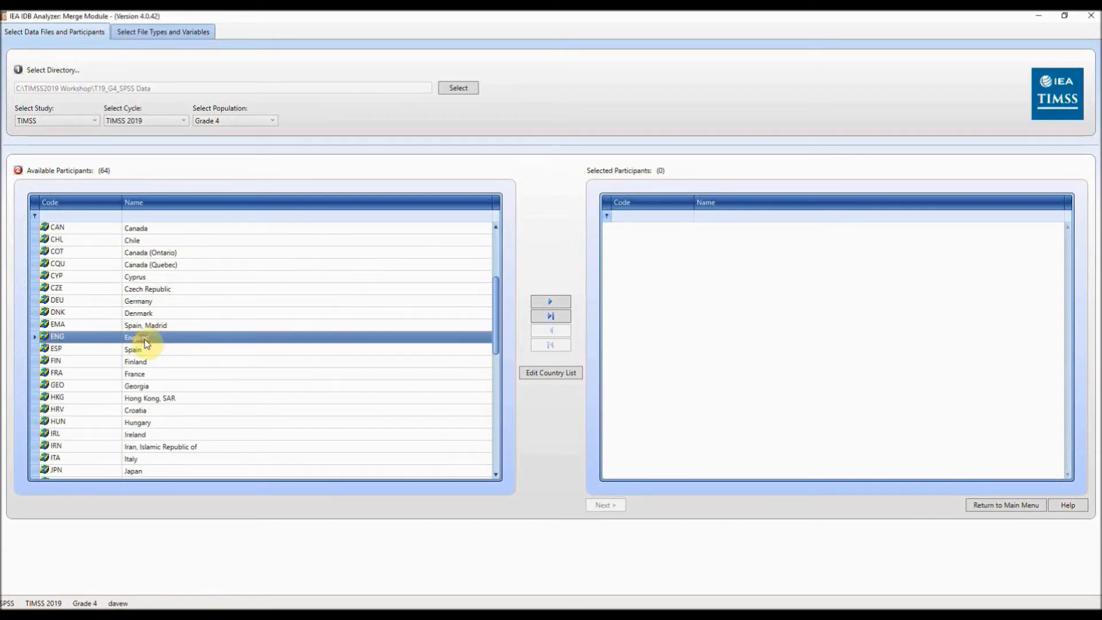
click(551, 301)
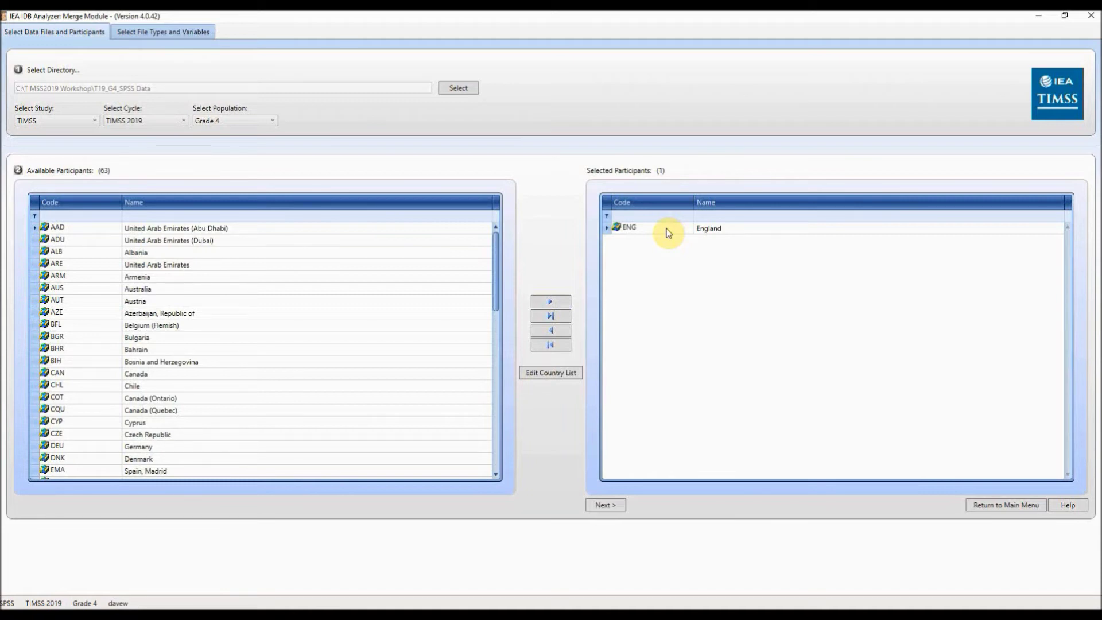
click(607, 504)
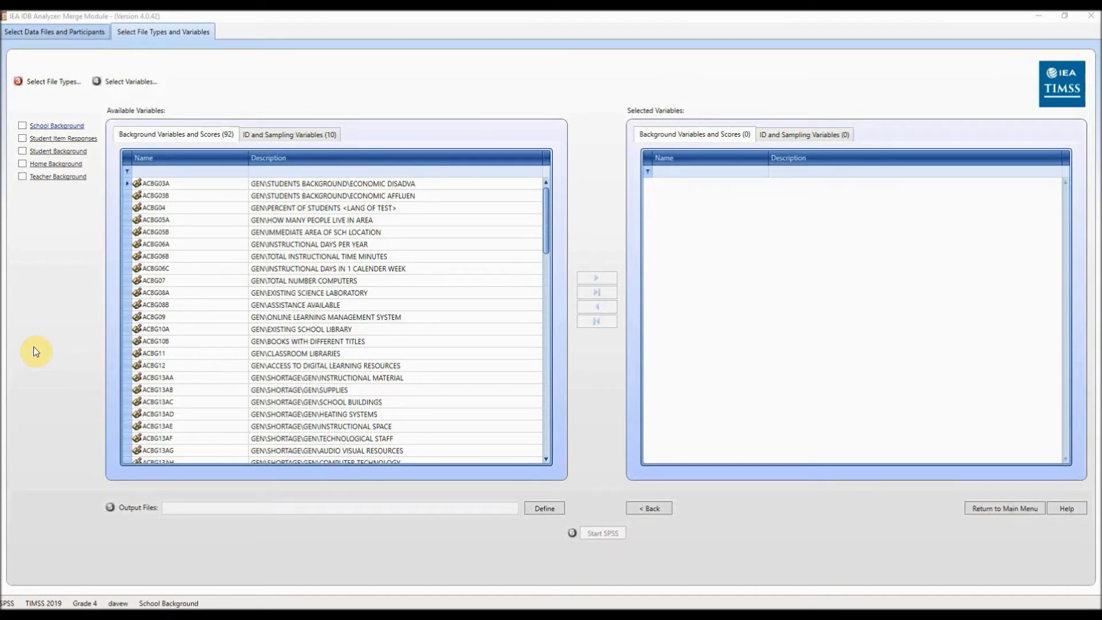
- Include Student Background with ASBG05A and all 166 student variables and scores selected
click(22, 151)
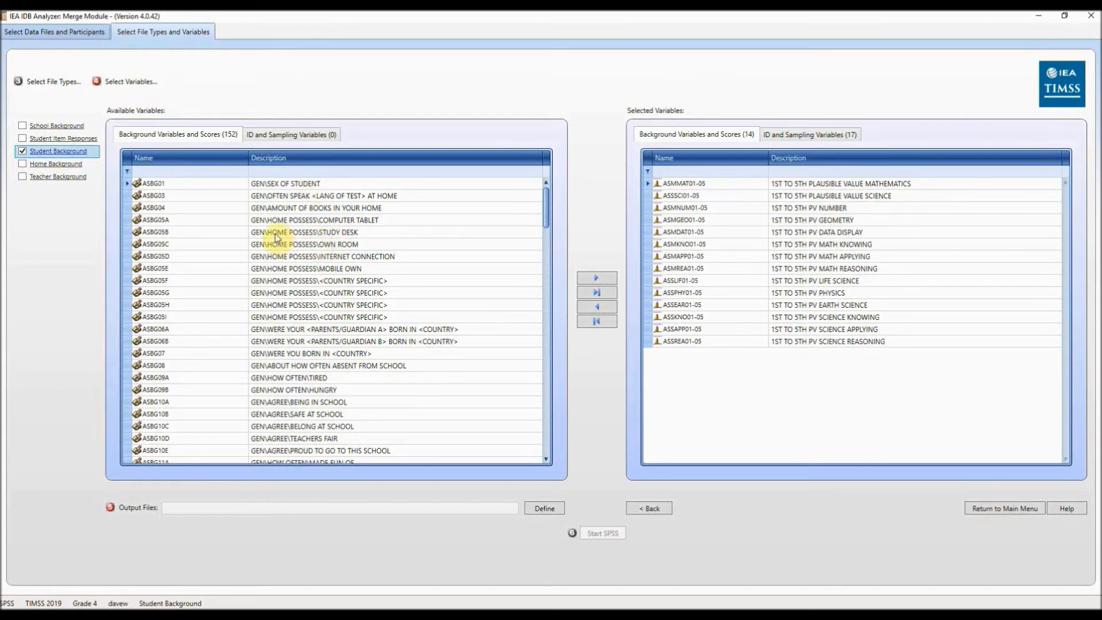
click(233, 224)
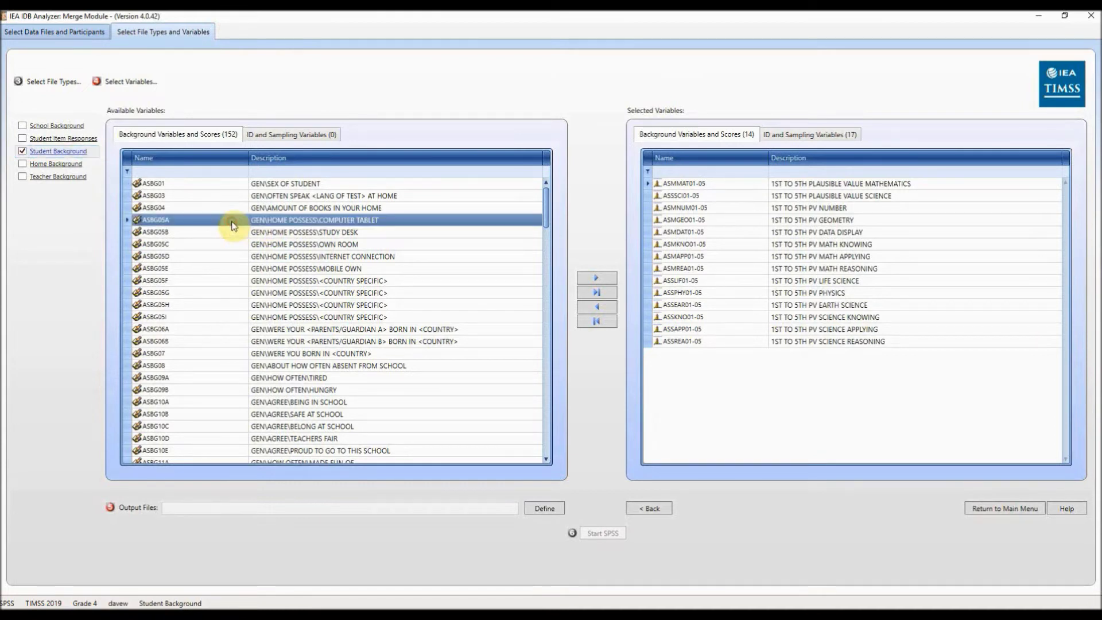
click(597, 279)
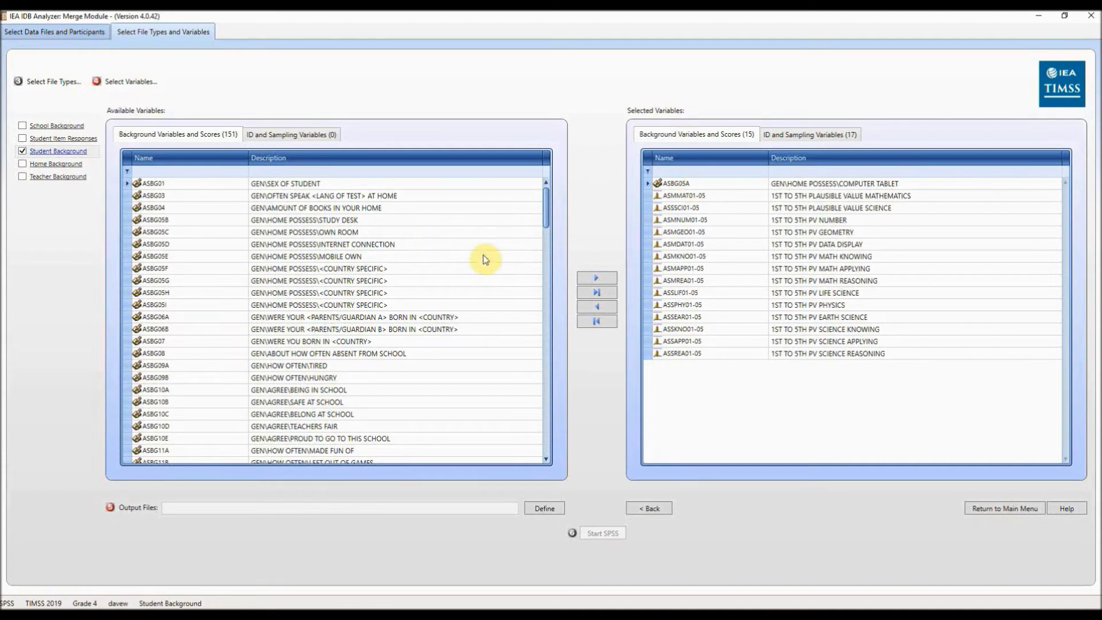
click(597, 292)
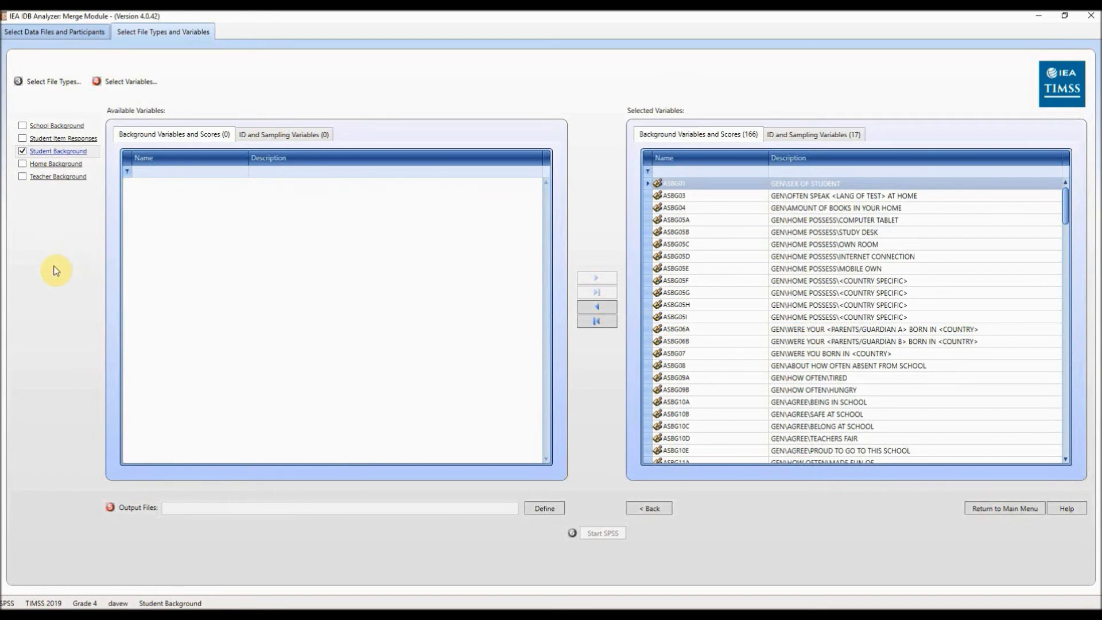
- Add the Teacher Background file with all 225 teacher variables selected
click(23, 176)
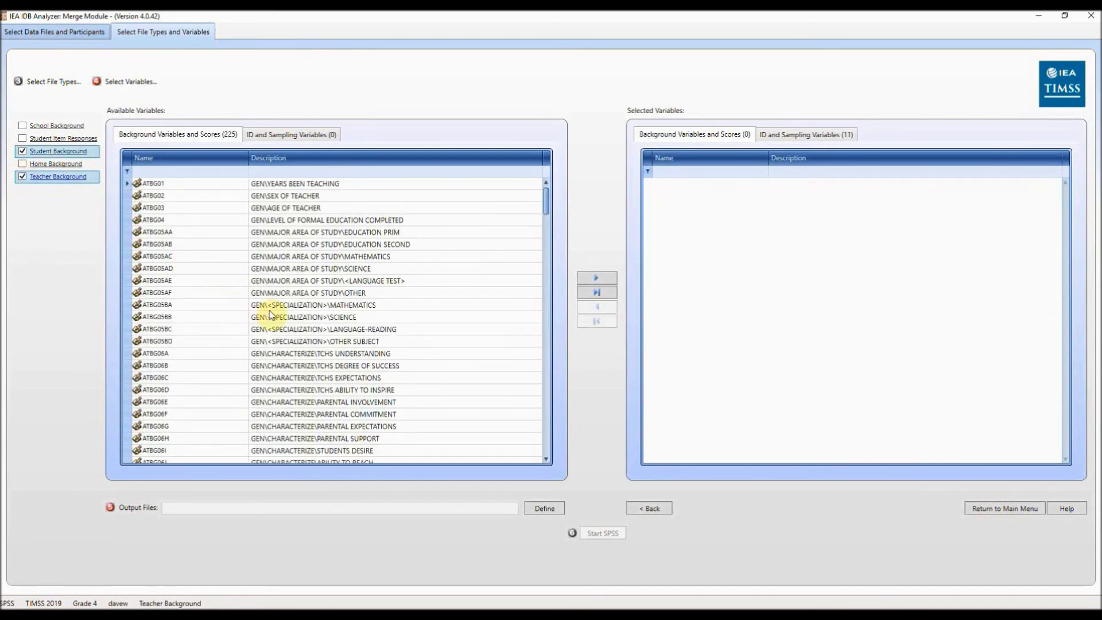
click(599, 296)
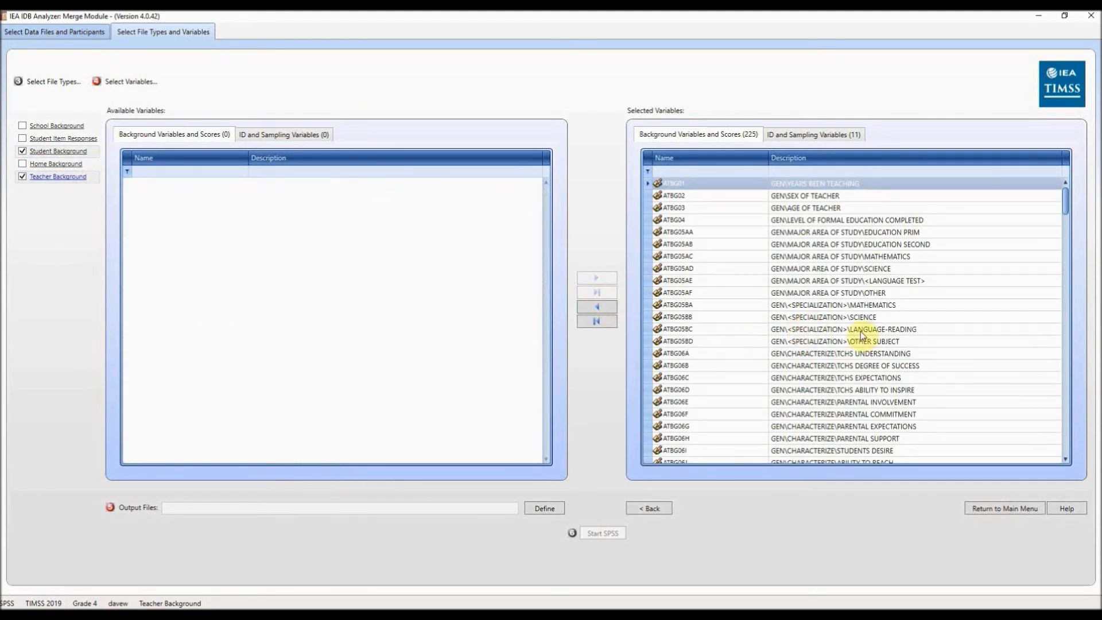
click(548, 512)
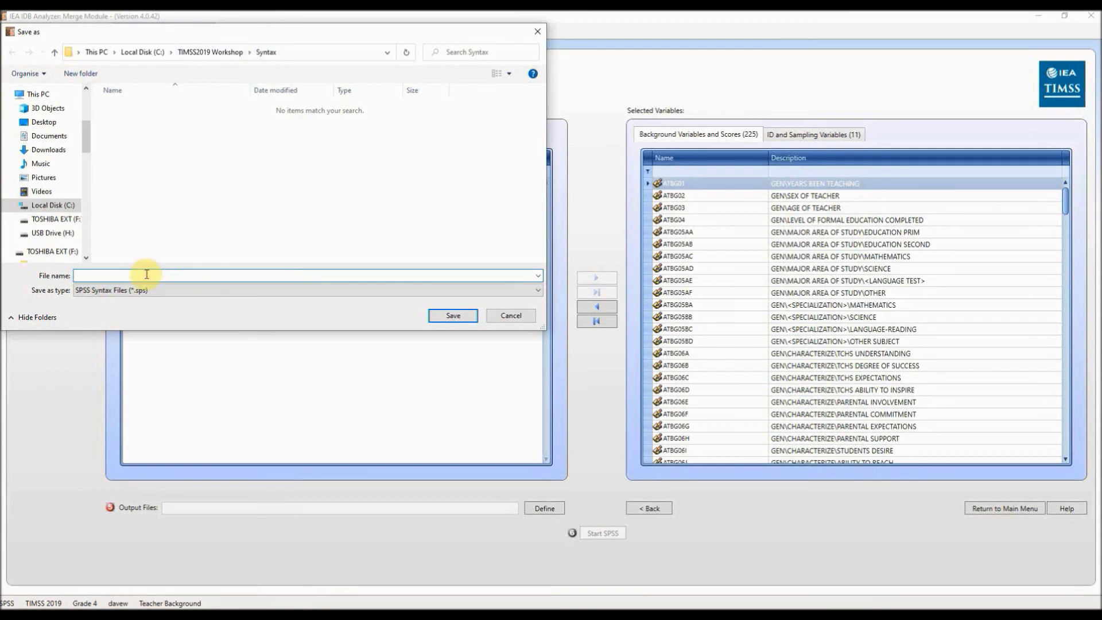
- Save the output as G4_student_teacher_merge_England in the TIMSS2019 Workshop Syntax folder
text(G4_studen)
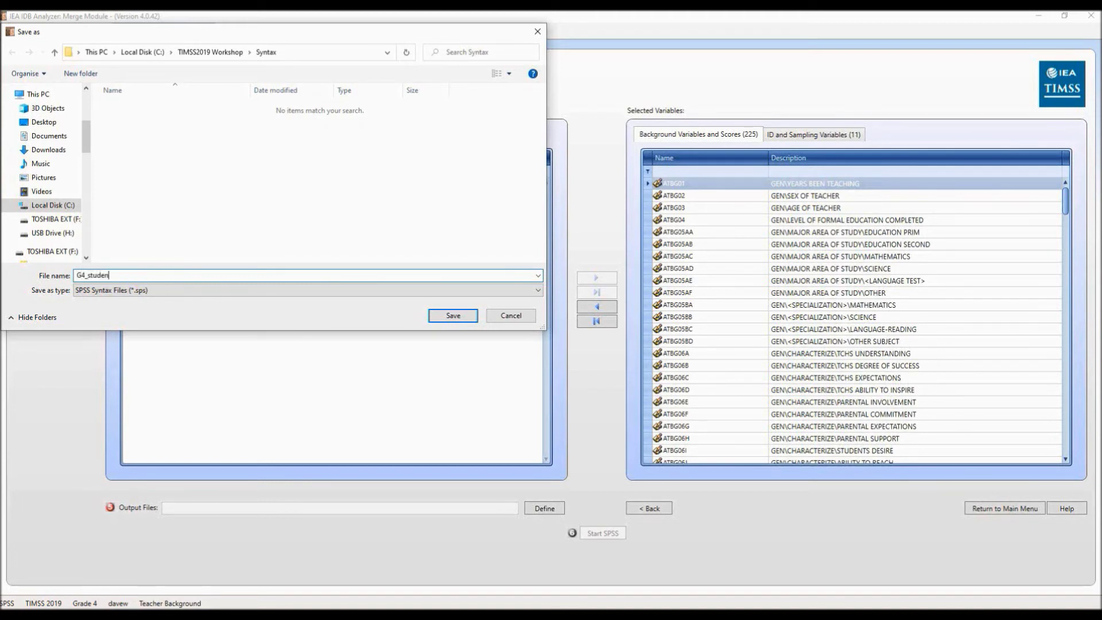
text(t_teacher_merge_England)
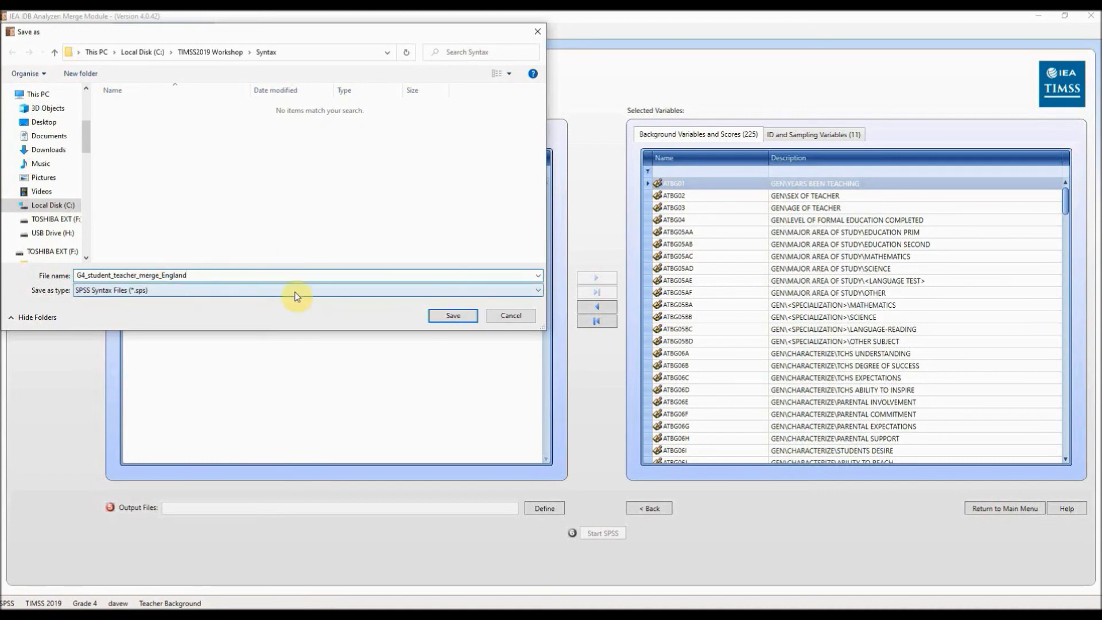
click(447, 319)
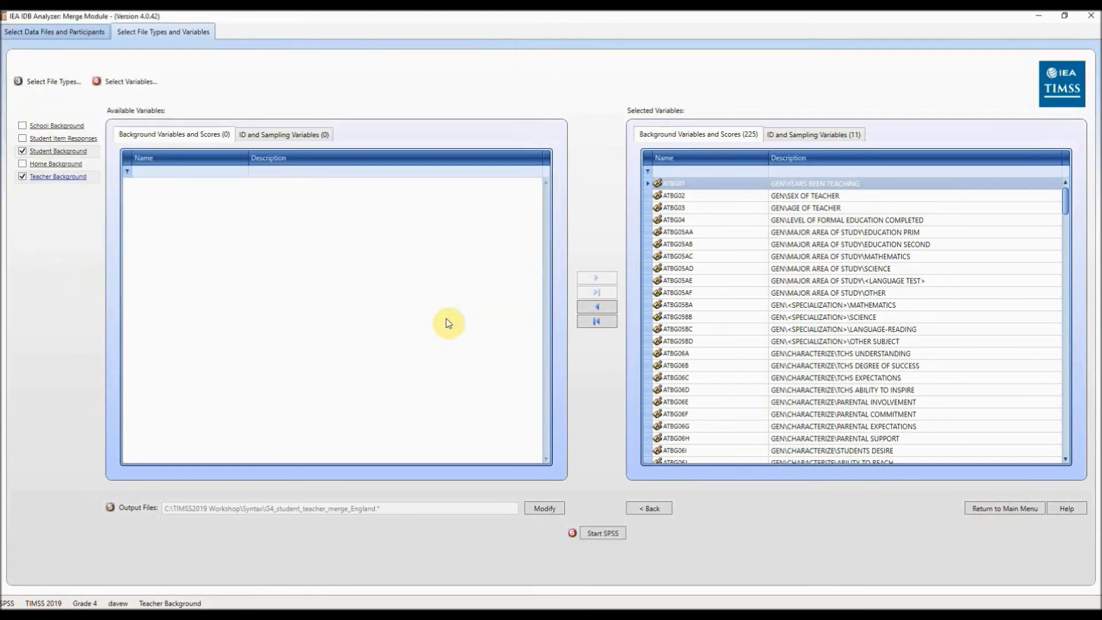
- Generate G4_student_teacher_merge_England.sps and open it in the SPSS Syntax Editor
click(604, 533)
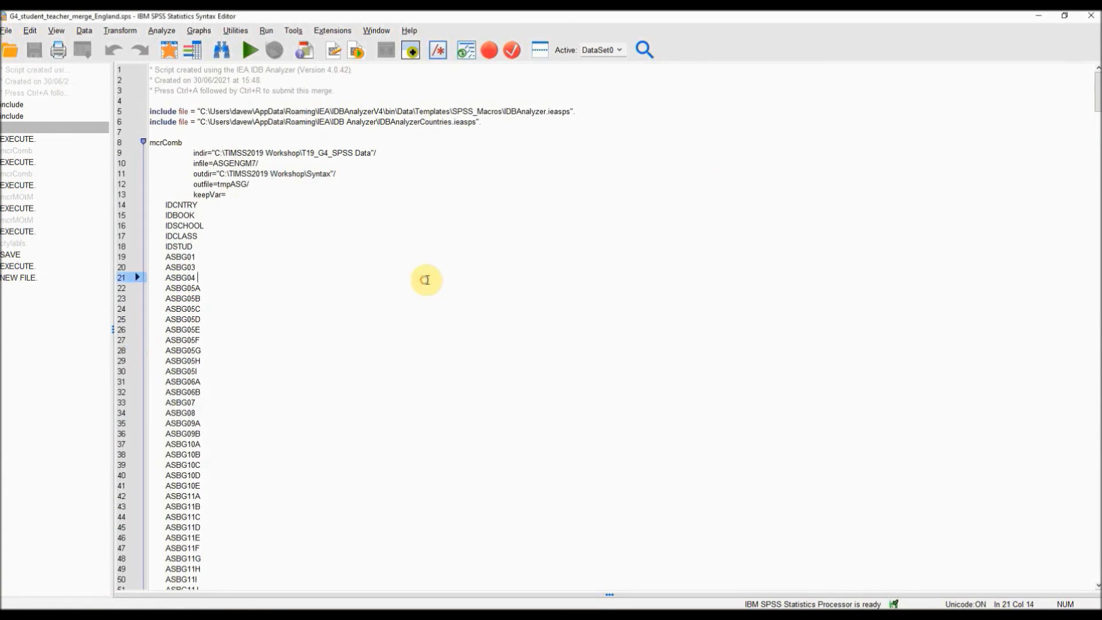
- Select all of the merge syntax and run it in SPSS
key(ctrl+a)
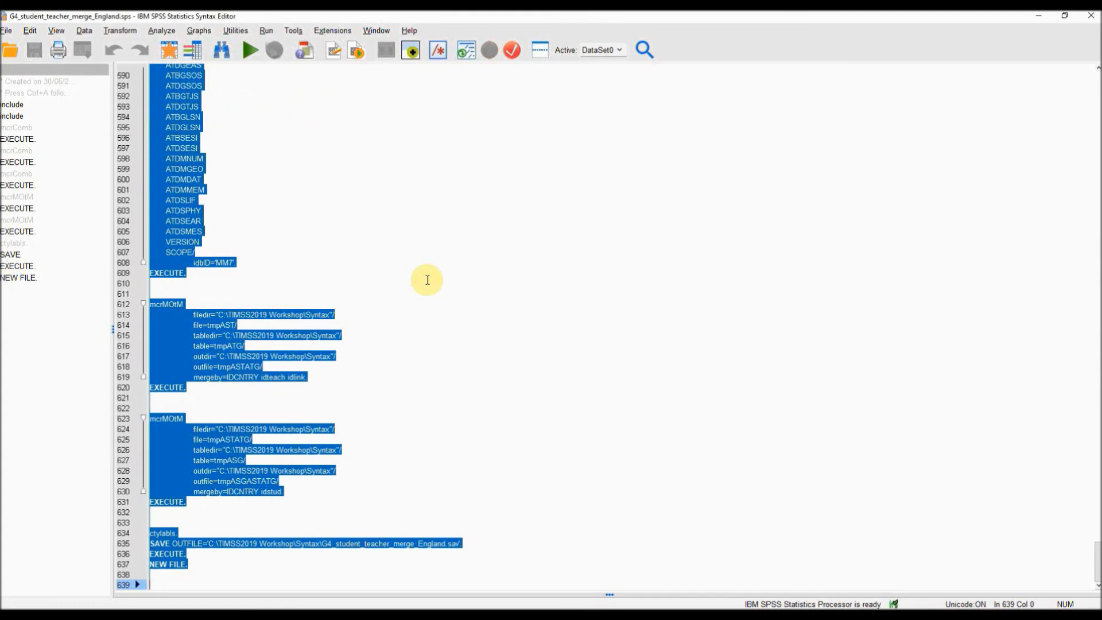
click(251, 55)
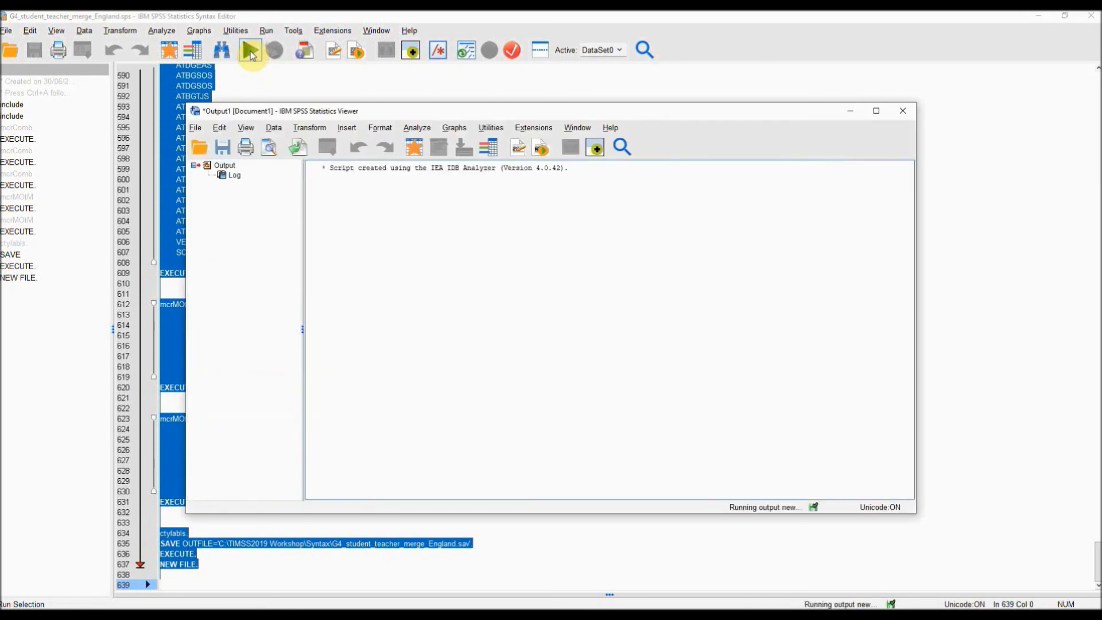